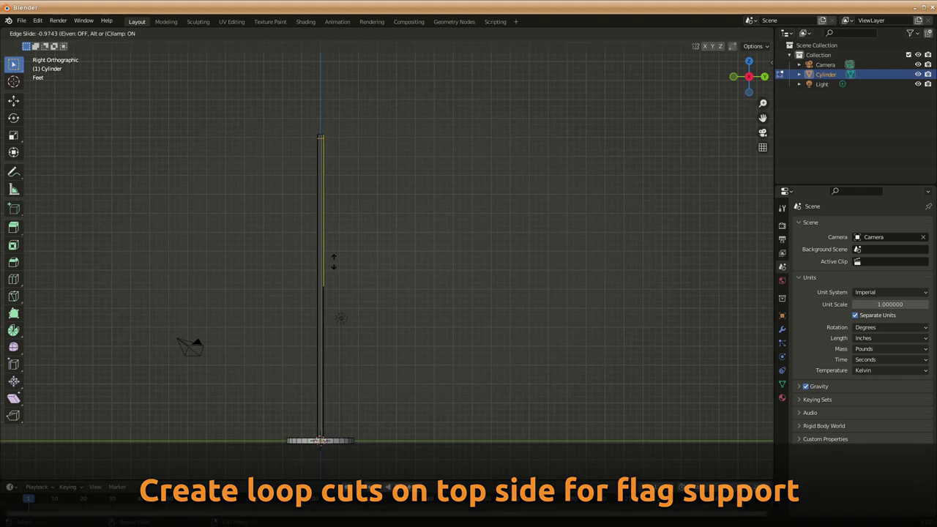
- Zoom toward the pole and select a face near its top section for the loop cut
{"action": "scroll", "coordinate": [389, 304], "scroll_direction": "up", "scroll_amount": 5}
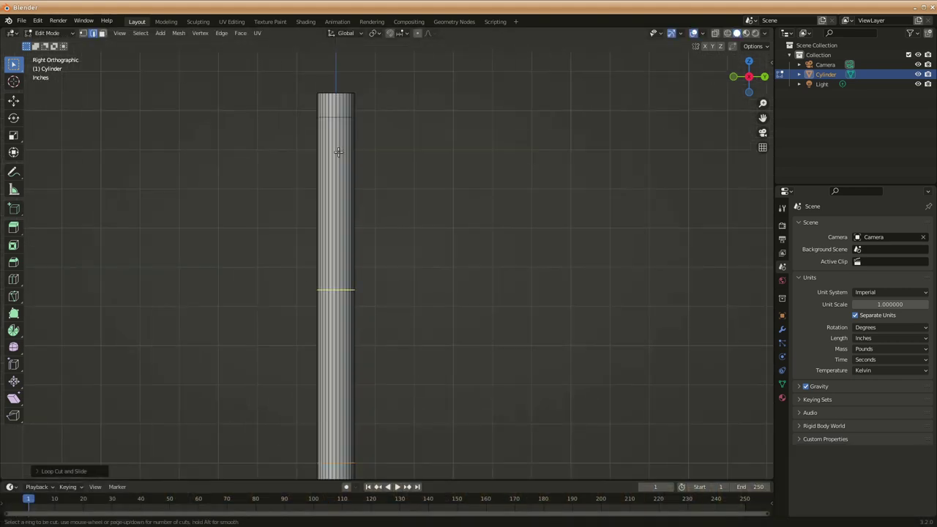
{"action": "left_click", "coordinate": [334, 122]}
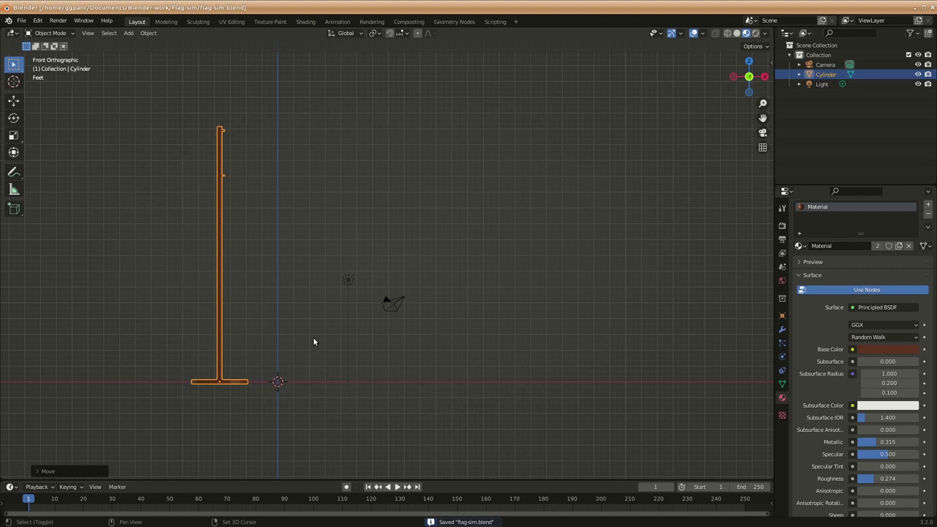
- Add a plane to the scene and frame it in the view
{"action": "key", "text": "shift+a"}
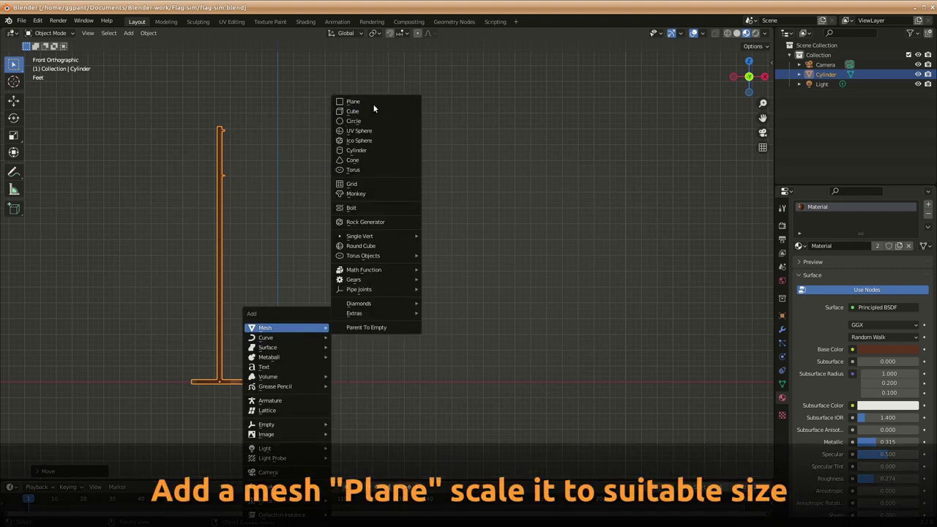
{"action": "mouse_move", "coordinate": [286, 327]}
{"action": "left_click", "coordinate": [372, 104]}
{"action": "scroll", "coordinate": [352, 374], "scroll_direction": "up", "scroll_amount": 3}
{"action": "middle_click_drag", "start_coordinate": [238, 261], "coordinate": [543, 306], "text": "shift"}
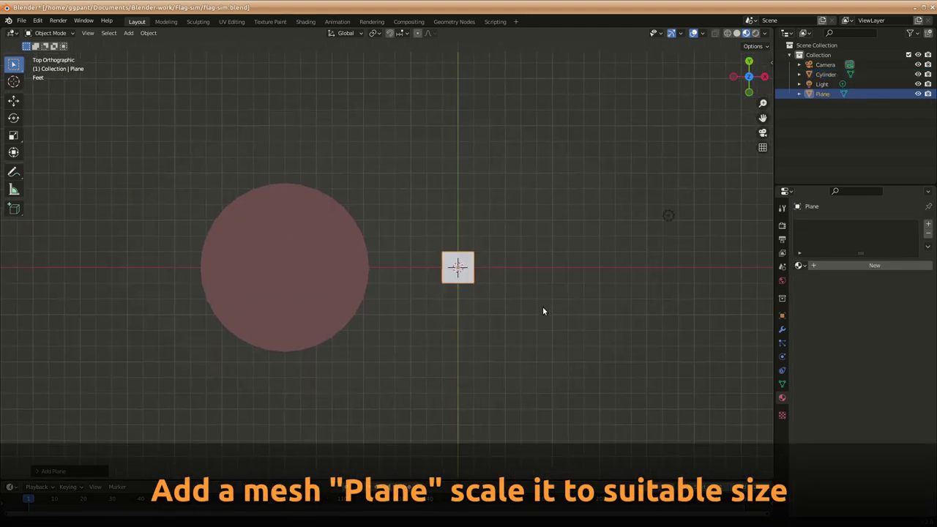
{"action": "key", "text": "KP_Decimal"}
{"action": "scroll", "coordinate": [457, 333], "scroll_direction": "down", "scroll_amount": 6}
{"action": "scroll", "coordinate": [527, 376], "scroll_direction": "down", "scroll_amount": 2}
- Stretch the plane along the X axis with a typed scale factor
{"action": "type", "text": "sx"}
{"action": "type", "text": "2"}
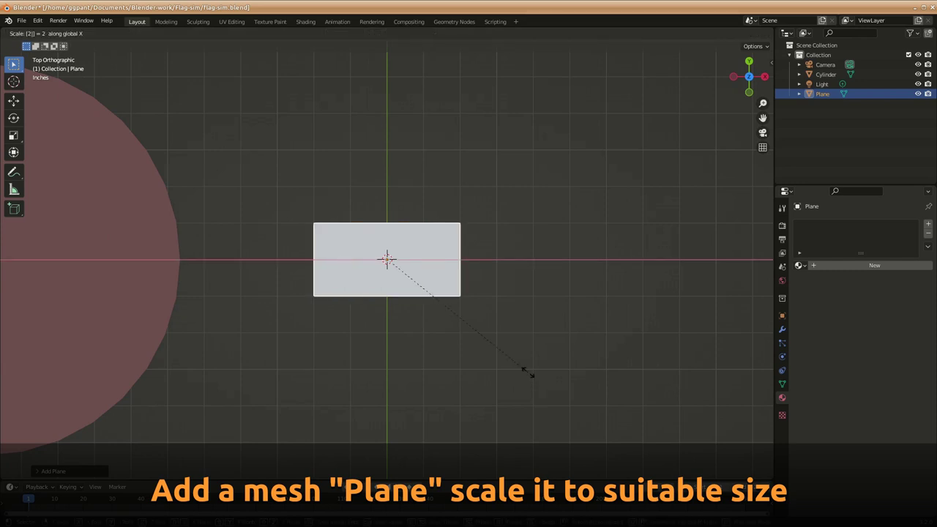
{"action": "type", "text": "0"}
{"action": "key", "text": "Return"}
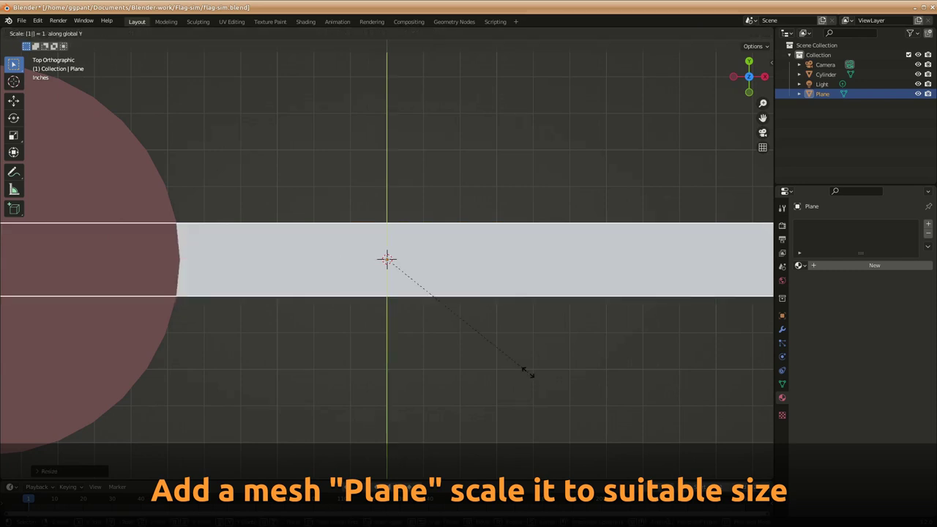
{"action": "type", "text": "0"}
{"action": "key", "text": "Return"}
{"action": "scroll", "coordinate": [520, 370], "scroll_direction": "down", "scroll_amount": 4}
{"action": "scroll", "coordinate": [512, 367], "scroll_direction": "down", "scroll_amount": 3}
- Shrink the whole plane, then shorten it along Y into a flag rectangle
{"action": "key", "text": "s"}
{"action": "left_click", "coordinate": [505, 320]}
{"action": "scroll", "coordinate": [506, 322], "scroll_direction": "up", "scroll_amount": 2}
{"action": "key", "text": "s"}
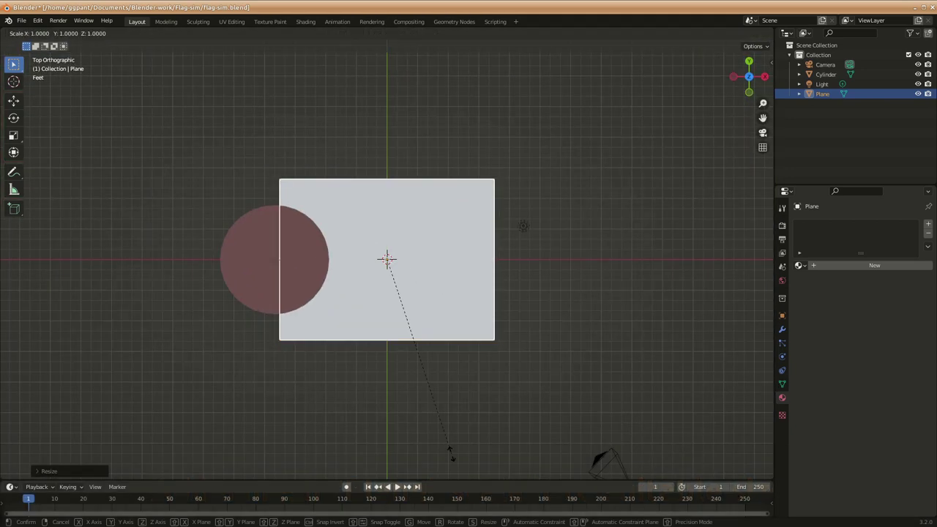
{"action": "key", "text": "y"}
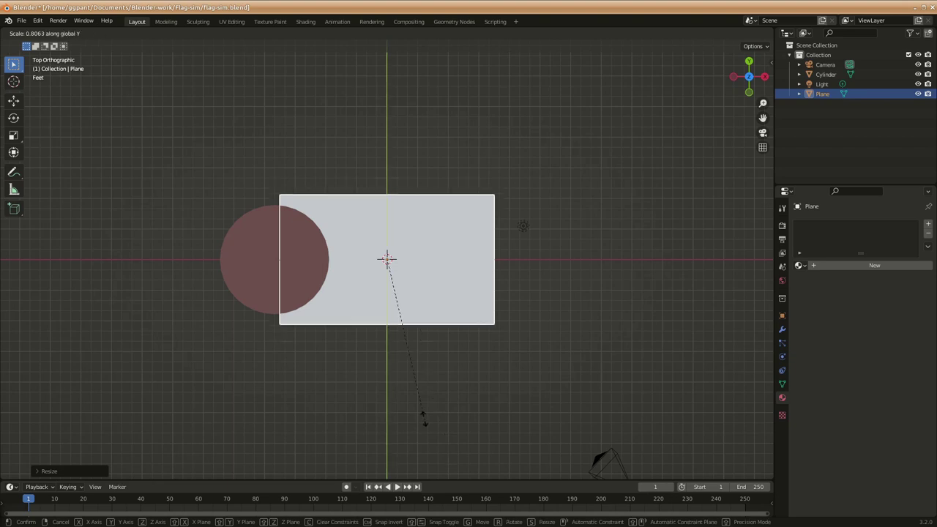
{"action": "left_click", "coordinate": [415, 408]}
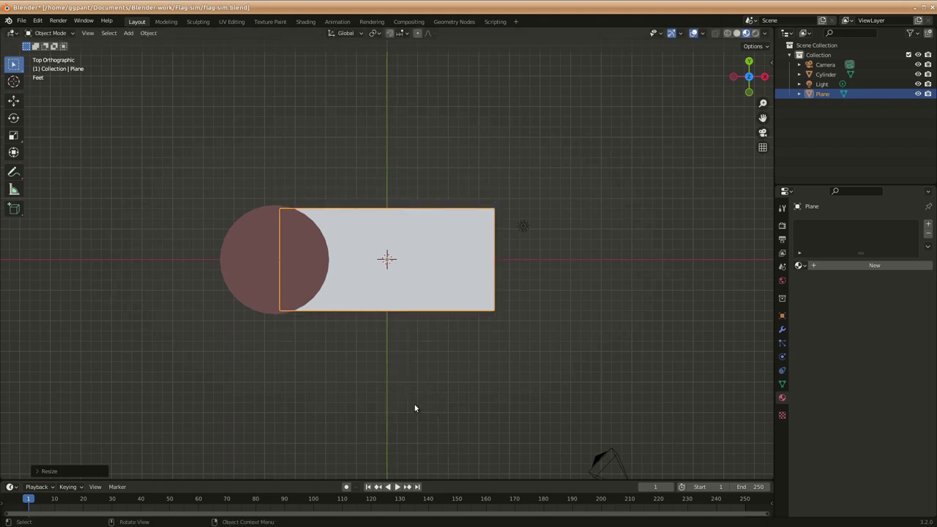
- Rotate the plane 90° around X to stand it upright, viewed from the front
{"action": "type", "text": "r"}
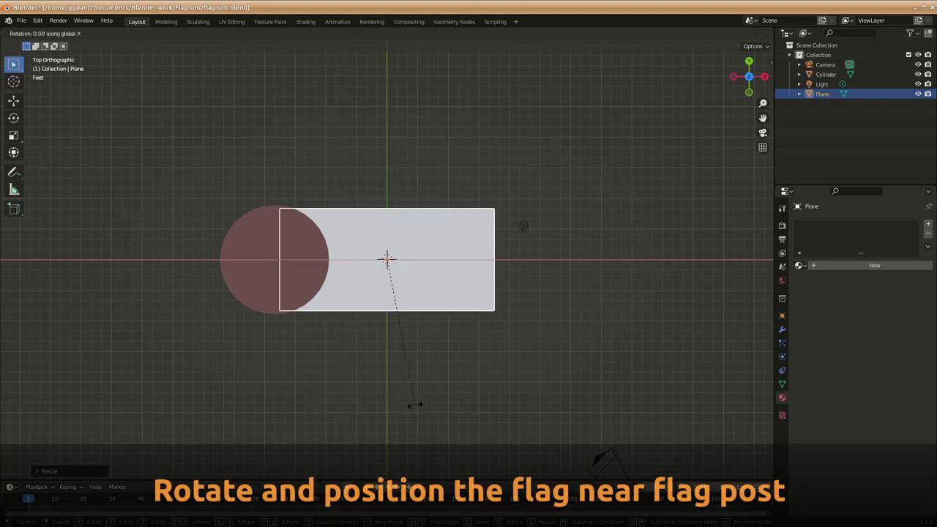
{"action": "type", "text": "x90"}
{"action": "key", "text": "Return"}
{"action": "key", "text": "KP_1"}
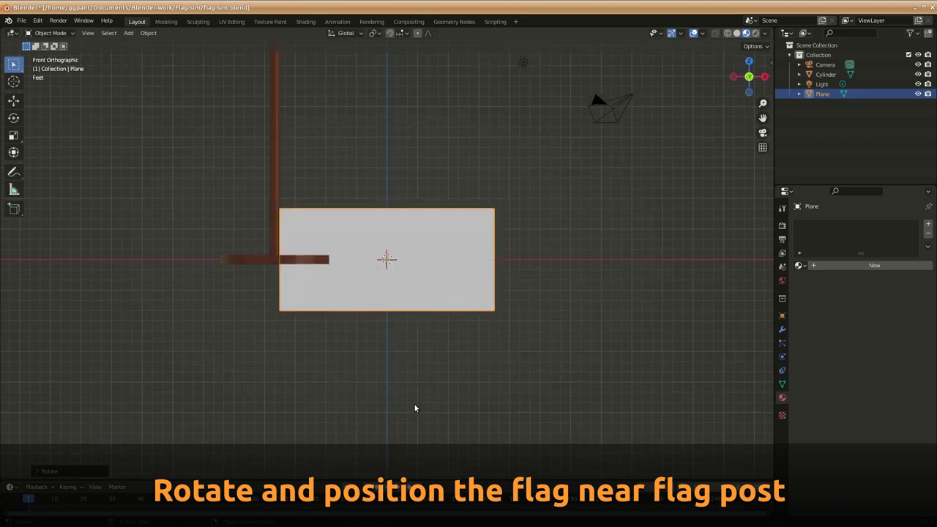
{"action": "scroll", "coordinate": [408, 356], "scroll_direction": "up", "scroll_amount": 2}
{"action": "scroll", "coordinate": [403, 362], "scroll_direction": "down", "scroll_amount": 3}
{"action": "scroll", "coordinate": [402, 362], "scroll_direction": "down", "scroll_amount": 2}
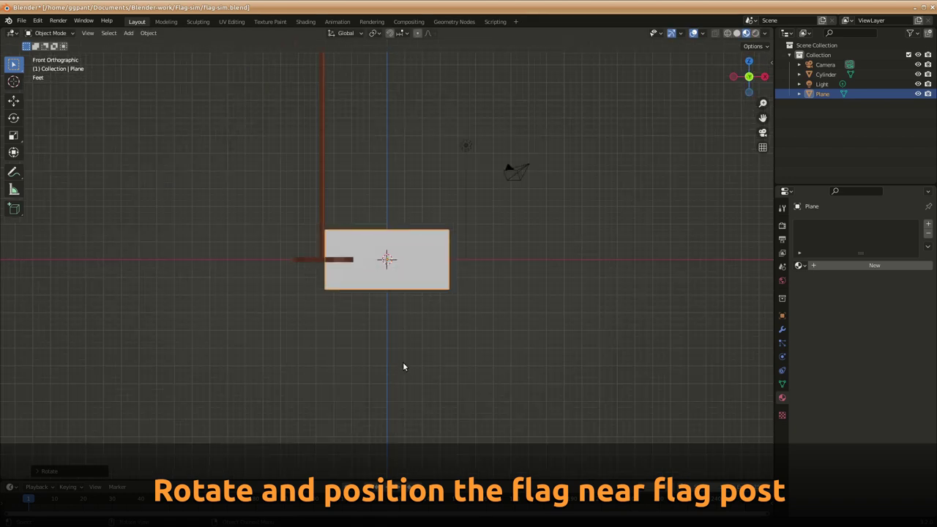
{"action": "scroll", "coordinate": [418, 330], "scroll_direction": "down", "scroll_amount": 3}
{"action": "mouse_move", "coordinate": [420, 299]}
{"action": "middle_mouse_down", "text": "shift"}
{"action": "mouse_move", "coordinate": [412, 378]}
{"action": "mouse_move", "coordinate": [378, 383]}
{"action": "middle_mouse_up", "text": "shift"}
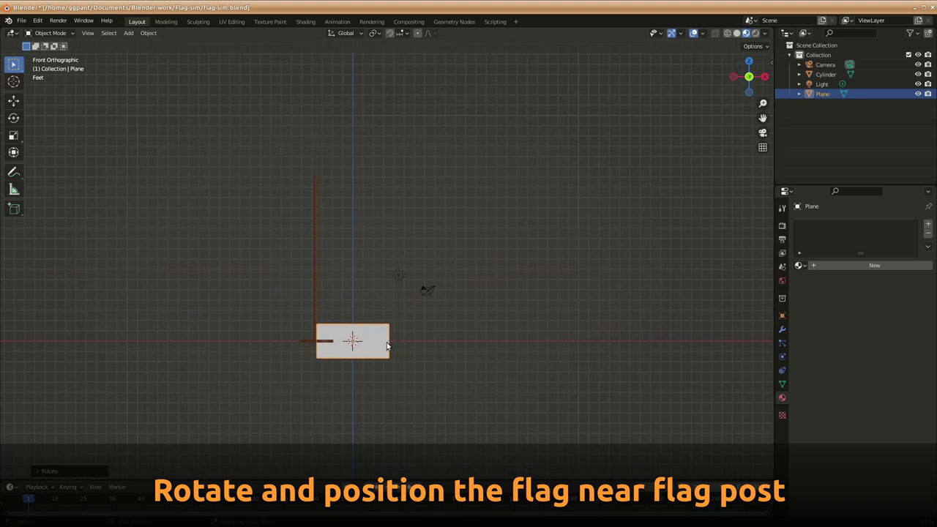
{"action": "scroll", "coordinate": [373, 392], "scroll_direction": "up", "scroll_amount": 2}
- Raise the flag plane along Z so it sits beside the pole top
{"action": "key", "text": "g"}
{"action": "key", "text": "z"}
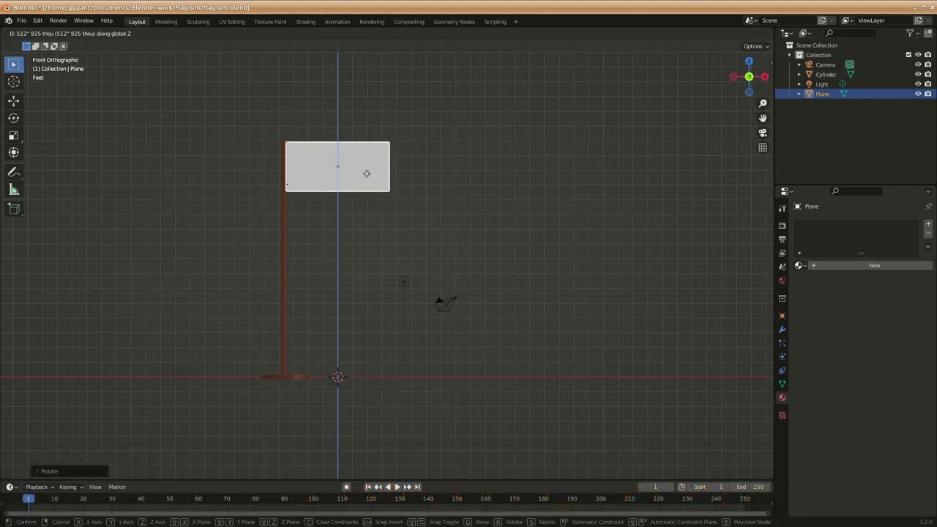
{"action": "left_click", "coordinate": [369, 174]}
{"action": "scroll", "coordinate": [323, 236], "scroll_direction": "up", "scroll_amount": 3}
{"action": "middle_click_drag", "start_coordinate": [323, 237], "coordinate": [400, 394], "text": "shift"}
{"action": "scroll", "coordinate": [401, 394], "scroll_direction": "up", "scroll_amount": 3}
{"action": "scroll", "coordinate": [402, 400], "scroll_direction": "up", "scroll_amount": 1}
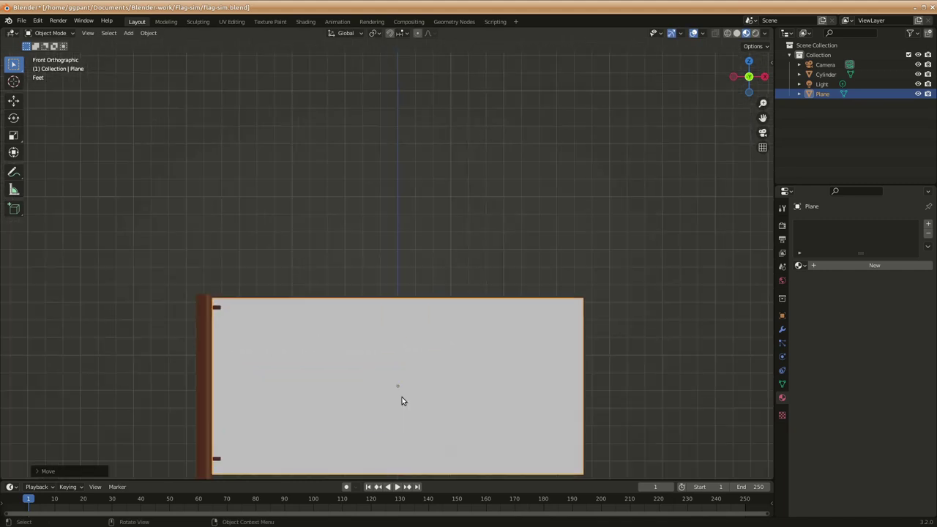
{"action": "scroll", "coordinate": [402, 396], "scroll_direction": "down", "scroll_amount": 4}
- Enter Edit Mode in solid shading and select the whole plane
{"action": "key", "text": "Tab"}
{"action": "scroll", "coordinate": [343, 310], "scroll_direction": "up", "scroll_amount": 6}
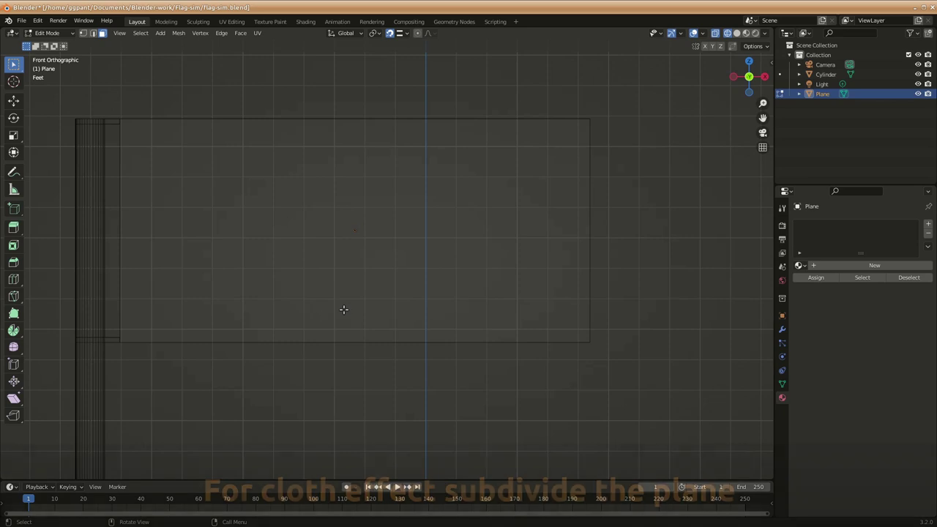
{"action": "key", "text": "z"}
{"action": "left_click", "coordinate": [407, 317]}
{"action": "key", "text": "a"}
- Subdivide the plane, settling on 5 cuts
{"action": "right_click", "coordinate": [331, 232]}
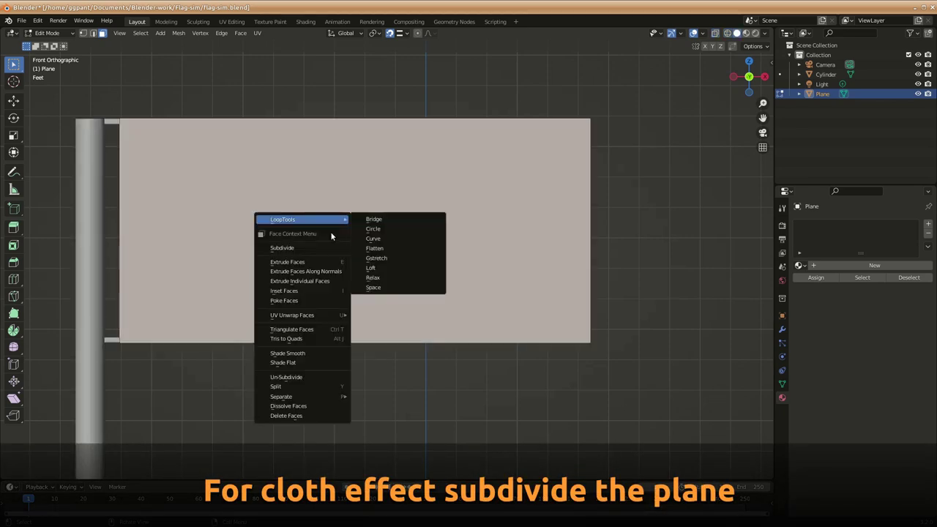
{"action": "left_click", "coordinate": [331, 249]}
{"action": "left_click", "coordinate": [62, 472]}
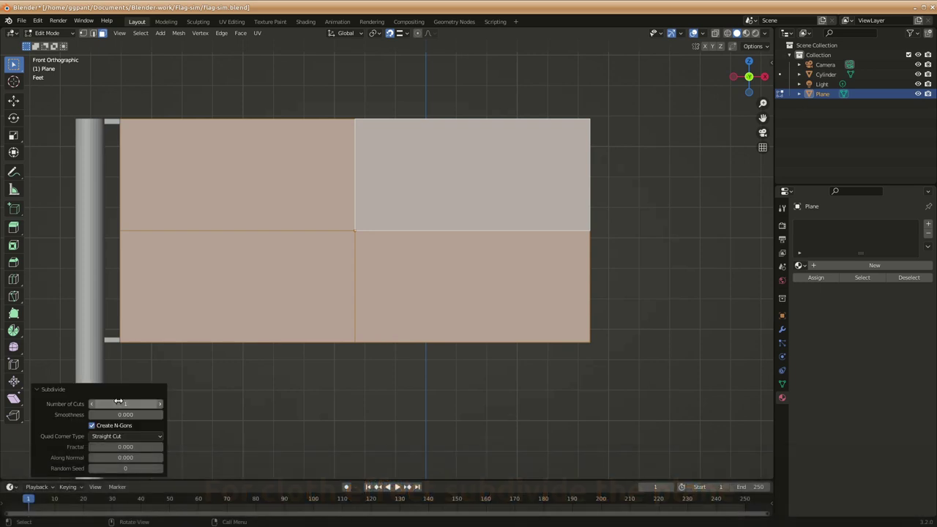
{"action": "left_click_drag", "start_coordinate": [125, 404], "coordinate": [154, 403]}
{"action": "key", "text": "alt+a"}
{"action": "key", "text": "a"}
{"action": "right_click", "coordinate": [205, 238]}
{"action": "left_click", "coordinate": [209, 240]}
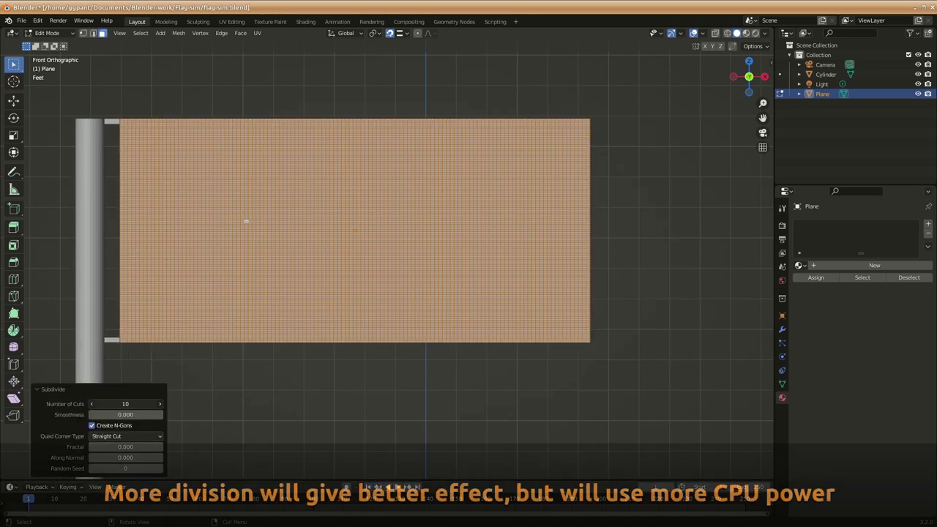
{"action": "left_click_drag", "start_coordinate": [125, 404], "coordinate": [91, 409]}
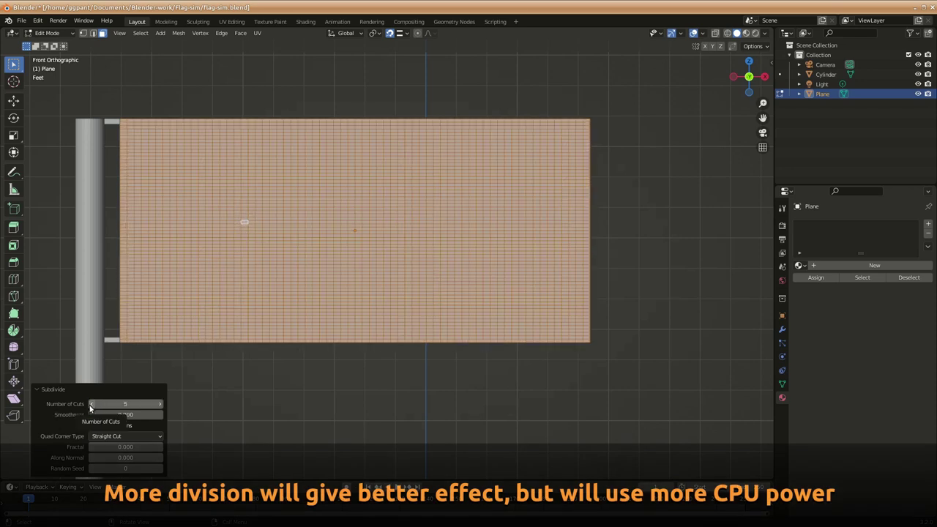
- Clear the selection and box-select the flag's top-left and bottom-left corner vertices
{"action": "left_click", "coordinate": [326, 404]}
{"action": "scroll", "coordinate": [180, 387], "scroll_direction": "up", "scroll_amount": 1}
{"action": "mouse_move", "coordinate": [180, 388]}
{"action": "middle_mouse_down", "text": "shift"}
{"action": "mouse_move", "coordinate": [353, 372]}
{"action": "mouse_move", "coordinate": [268, 372]}
{"action": "middle_mouse_up", "text": "shift"}
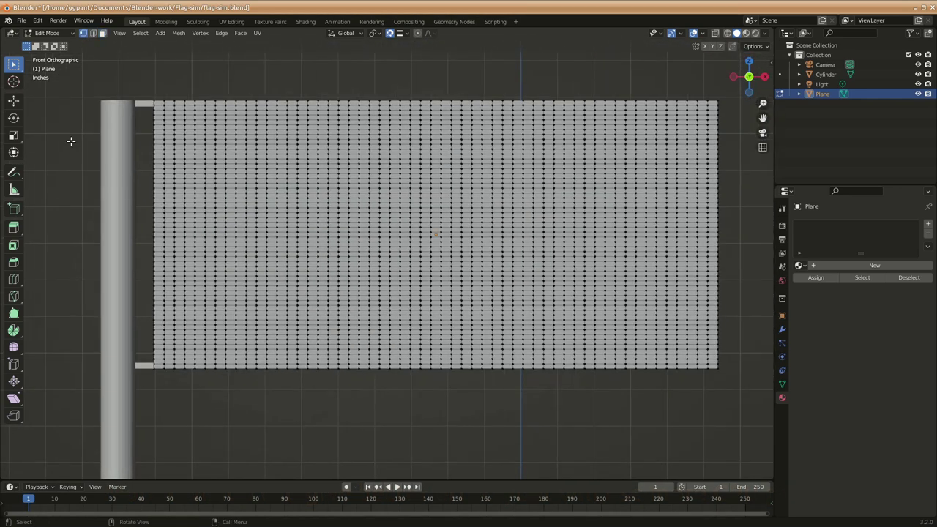
{"action": "scroll", "coordinate": [119, 157], "scroll_direction": "up", "scroll_amount": 3}
{"action": "scroll", "coordinate": [95, 285], "scroll_direction": "down", "scroll_amount": 3}
{"action": "scroll", "coordinate": [134, 290], "scroll_direction": "up", "scroll_amount": 1}
{"action": "middle_click_drag", "start_coordinate": [134, 290], "coordinate": [249, 310], "text": "shift"}
{"action": "key", "text": "b"}
{"action": "left_click_drag", "start_coordinate": [226, 146], "coordinate": [227, 148]}
{"action": "left_click_drag", "start_coordinate": [215, 454], "coordinate": [228, 464]}
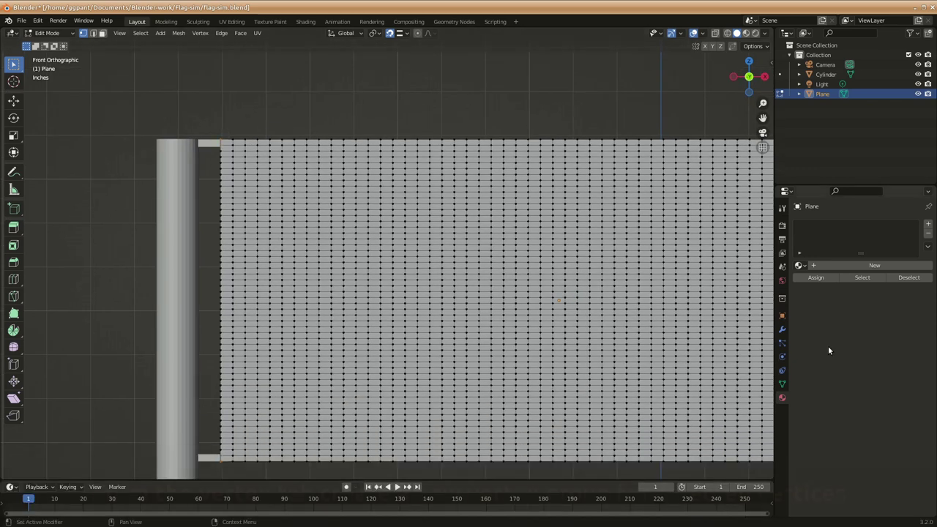
- Add a vertex group named 'Flag Pinning' in the plane's Object Data properties
{"action": "left_click", "coordinate": [782, 384]}
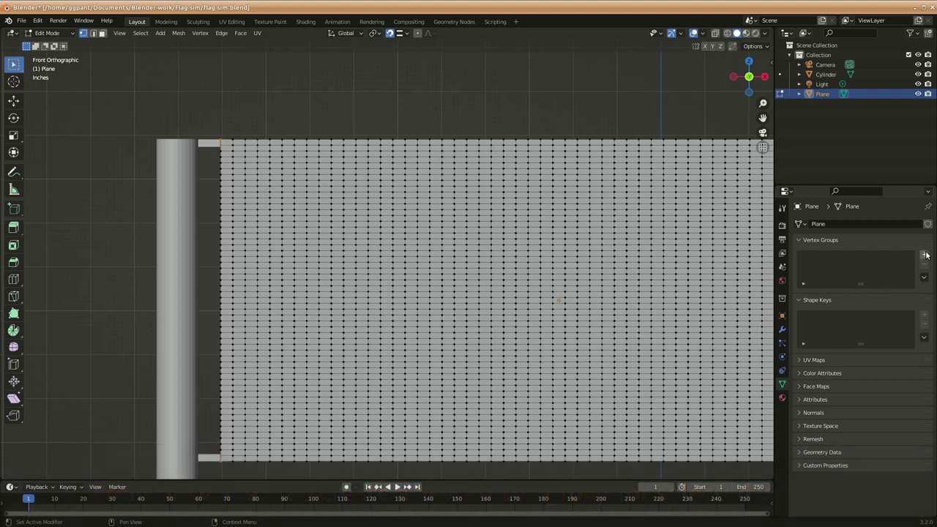
{"action": "left_click", "coordinate": [924, 254]}
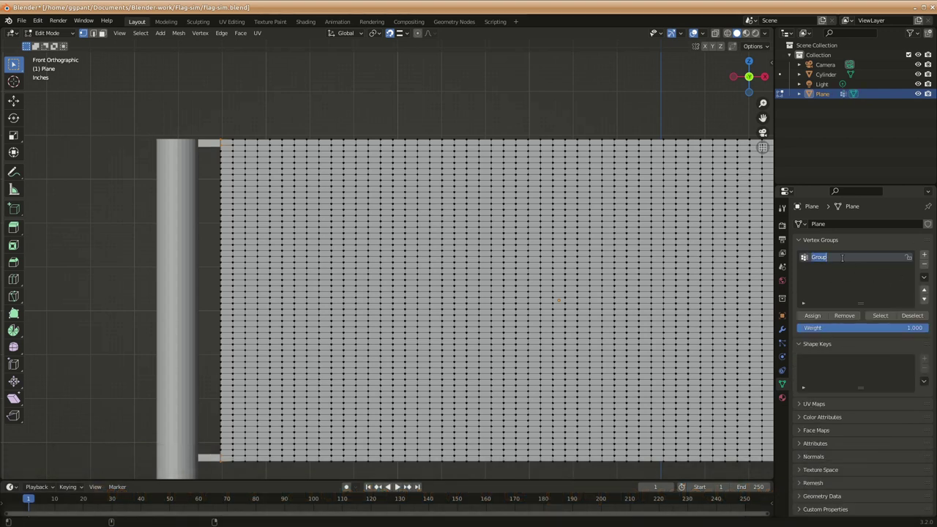
{"action": "type", "text": "Pinning"}
{"action": "key", "text": "Return"}
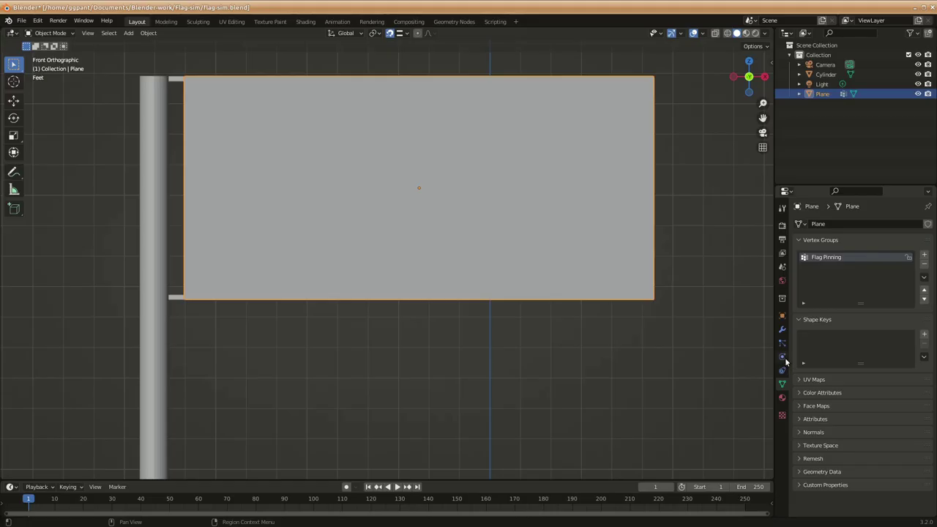
- Add a Cloth simulation modifier to the flag and show its settings
{"action": "left_click", "coordinate": [783, 331]}
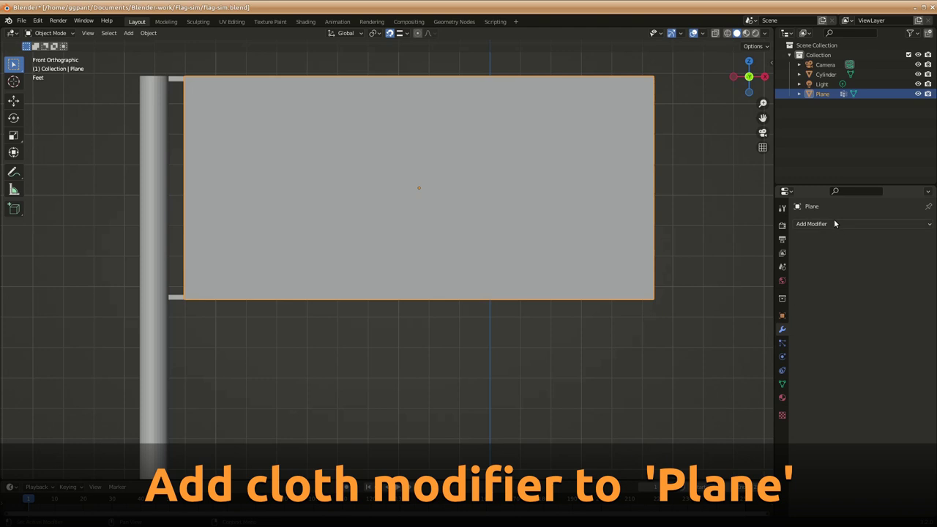
{"action": "left_click", "coordinate": [835, 224]}
{"action": "left_click", "coordinate": [826, 254]}
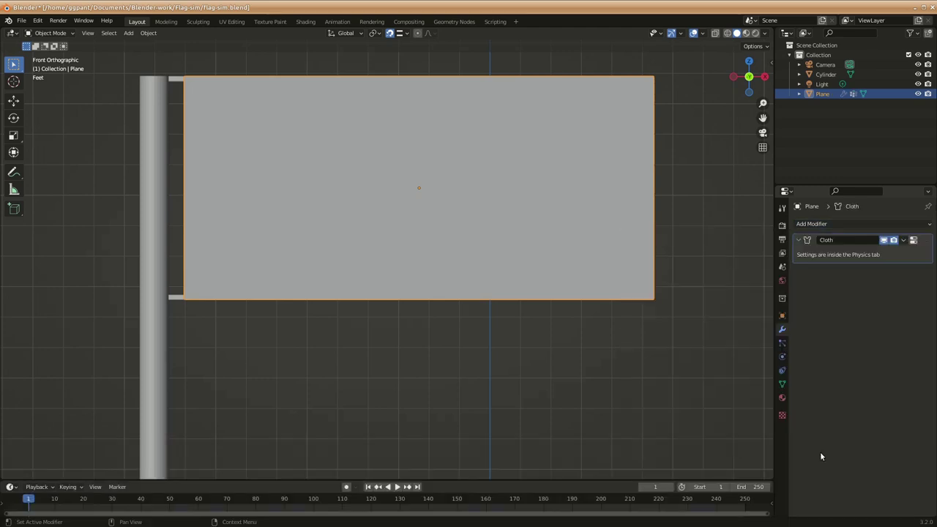
{"action": "left_click", "coordinate": [783, 357]}
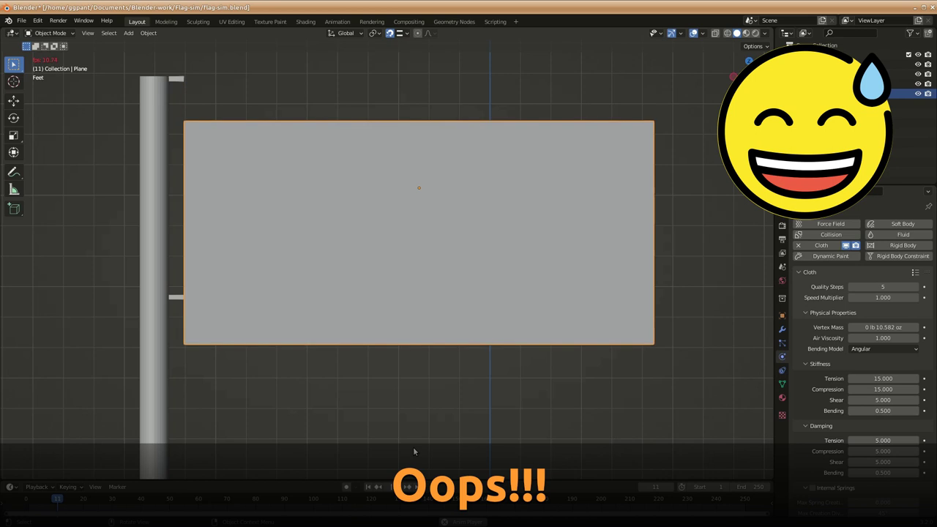
{"action": "key", "text": "Escape"}
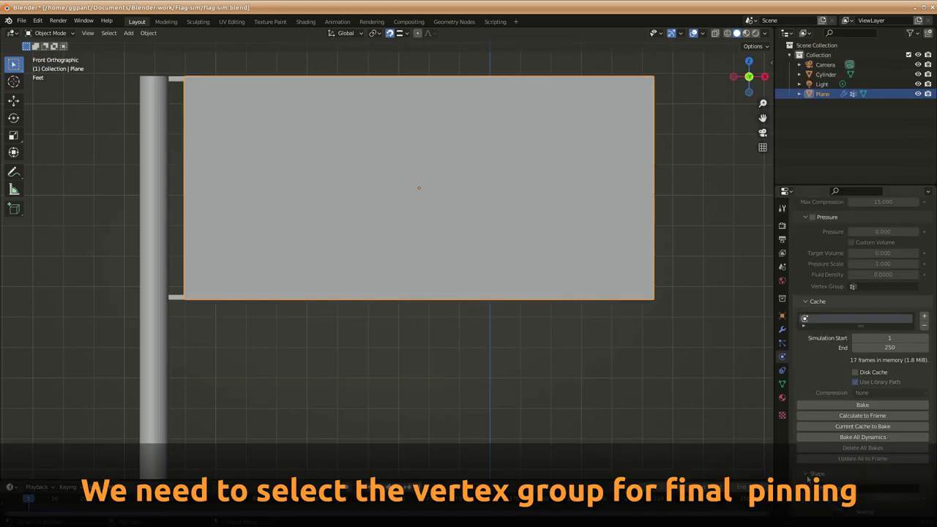
{"action": "scroll", "coordinate": [808, 322], "scroll_direction": "down", "scroll_amount": 3}
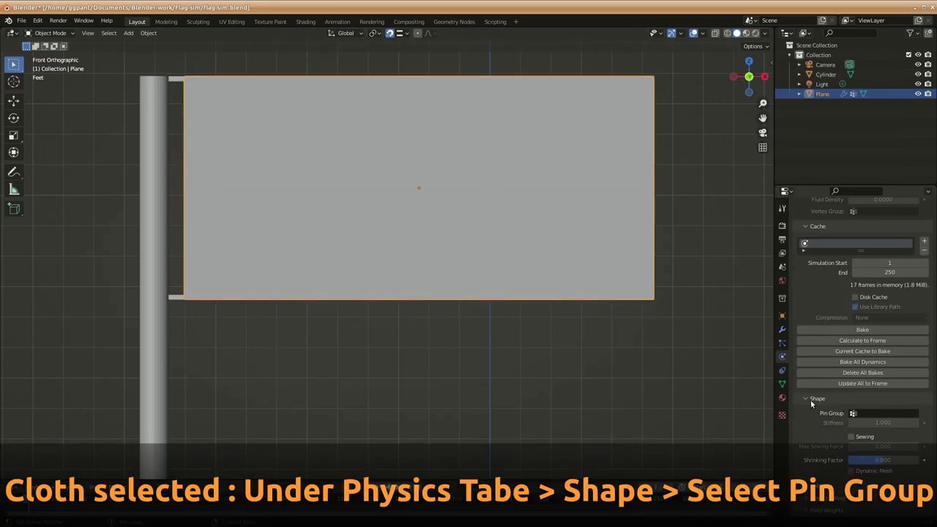
- Set the cloth Pin Group to Flag Pinning and play to test the draping
{"action": "left_click", "coordinate": [857, 414]}
{"action": "left_click", "coordinate": [855, 425]}
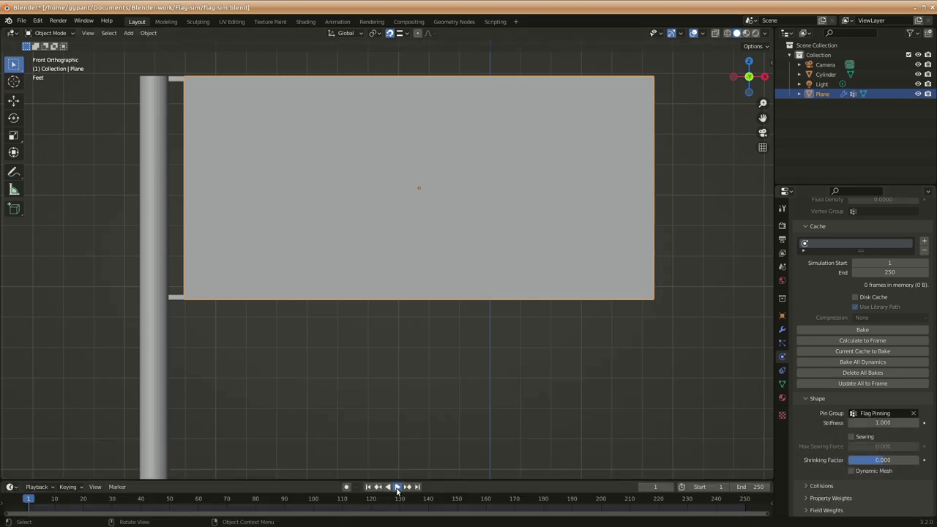
{"action": "left_click", "coordinate": [398, 488]}
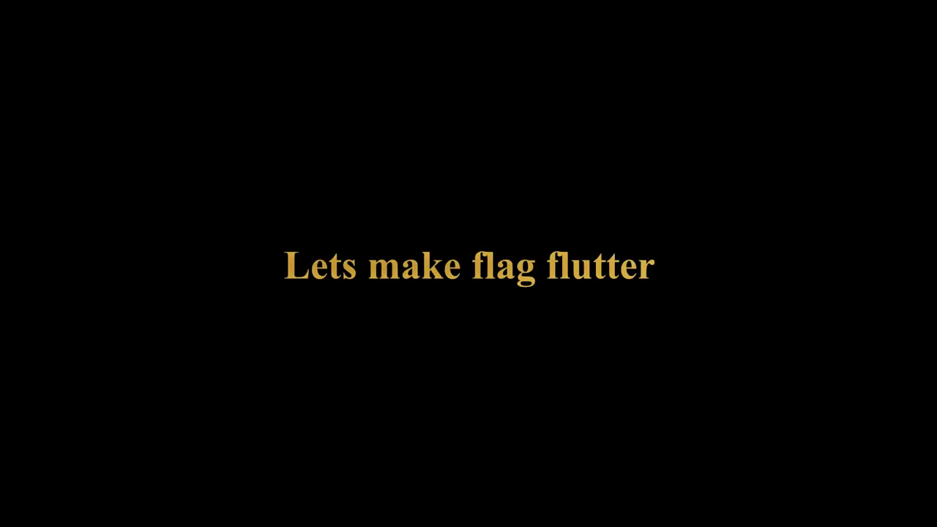
{"action": "key", "text": "shift+a"}
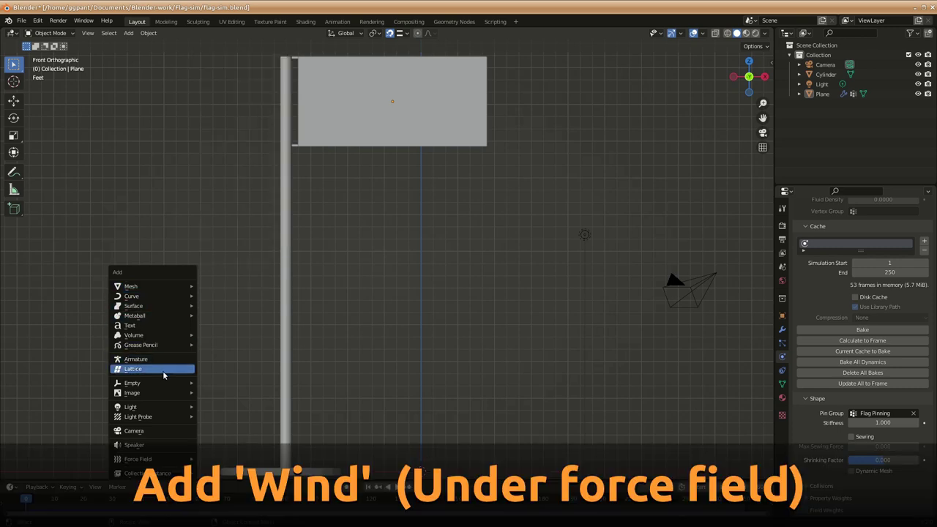
{"action": "mouse_move", "coordinate": [152, 459]}
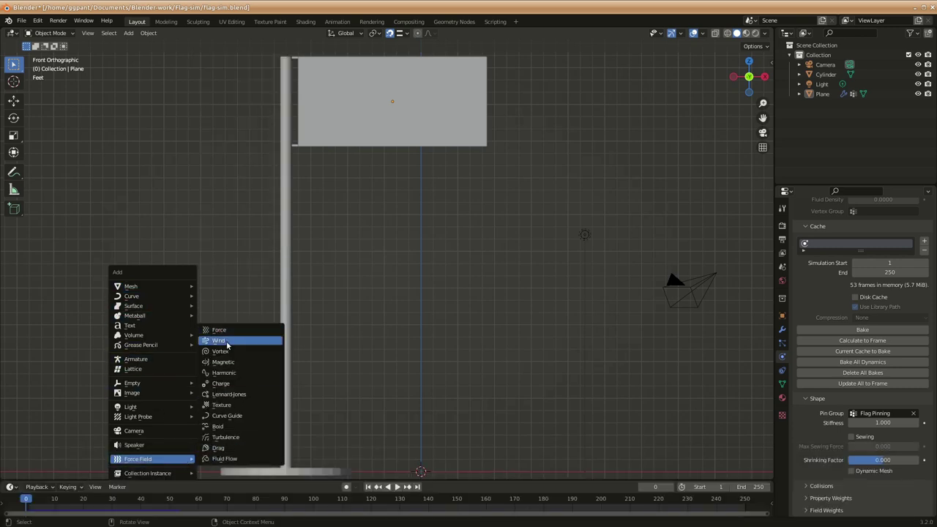
- Add a Wind force field left of the pole, tilted 63° and scaled by 1.496
{"action": "left_click", "coordinate": [228, 341]}
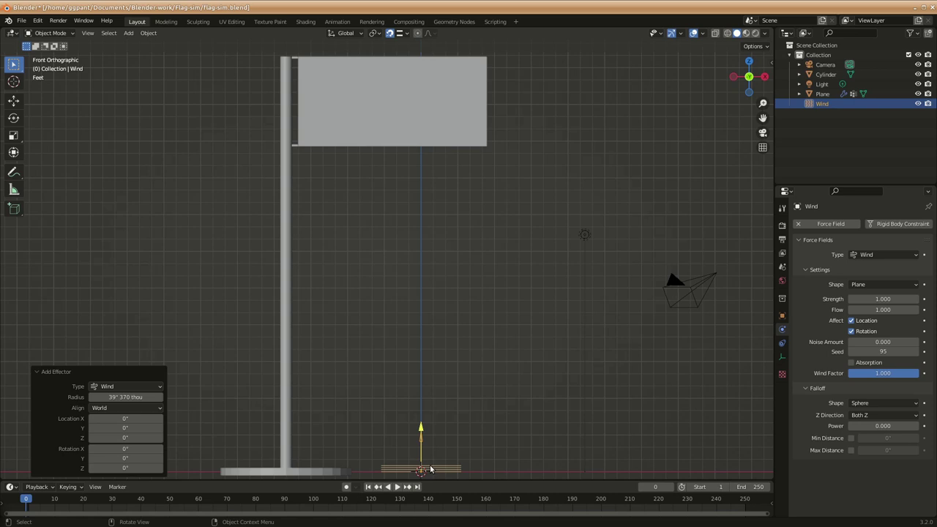
{"action": "key", "text": "g"}
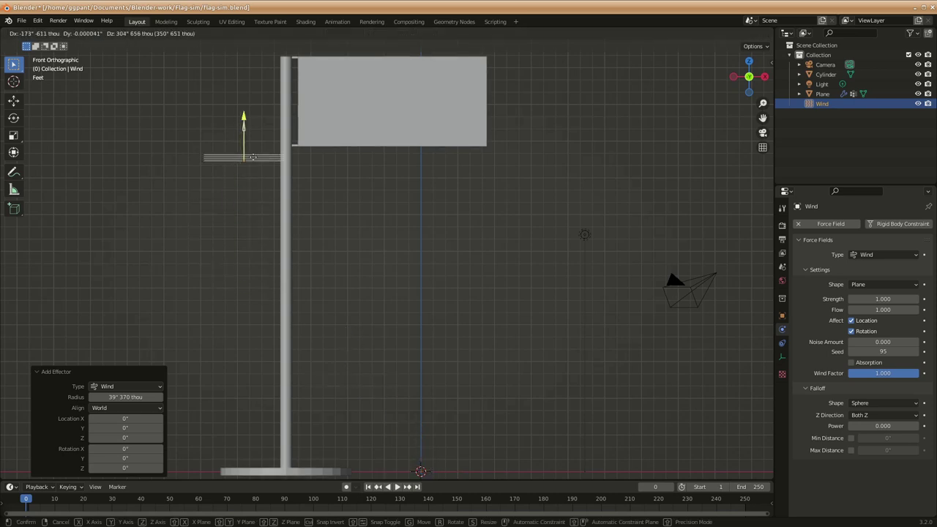
{"action": "left_click", "coordinate": [261, 154]}
{"action": "key", "text": "r"}
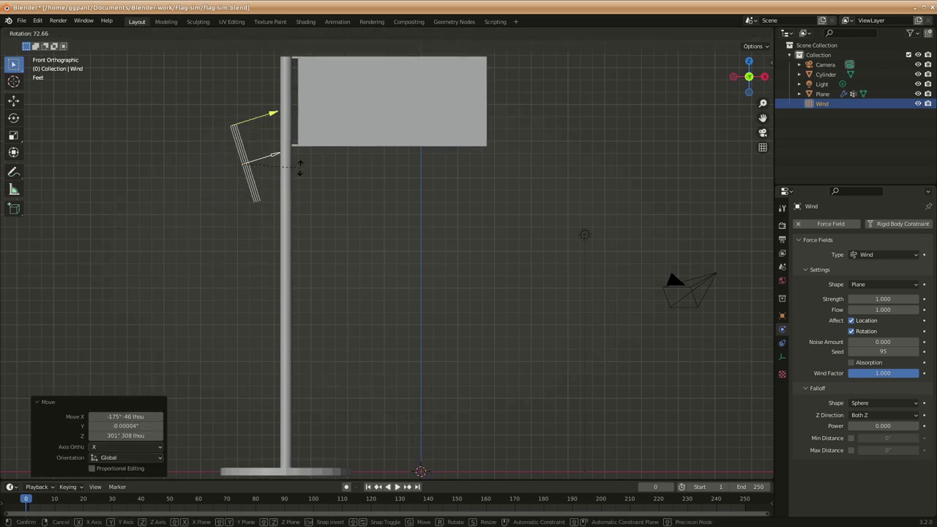
{"action": "left_click", "coordinate": [303, 159]}
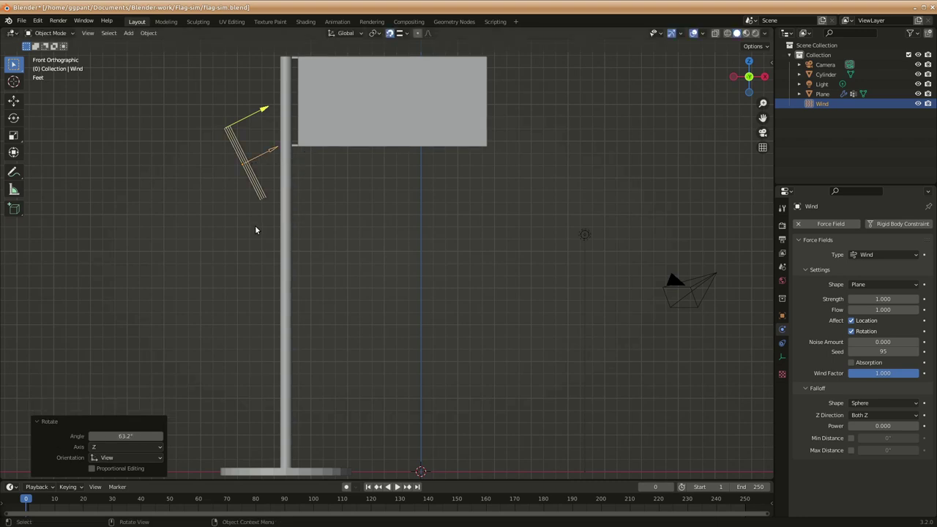
{"action": "key", "text": "s"}
{"action": "left_click", "coordinate": [272, 245]}
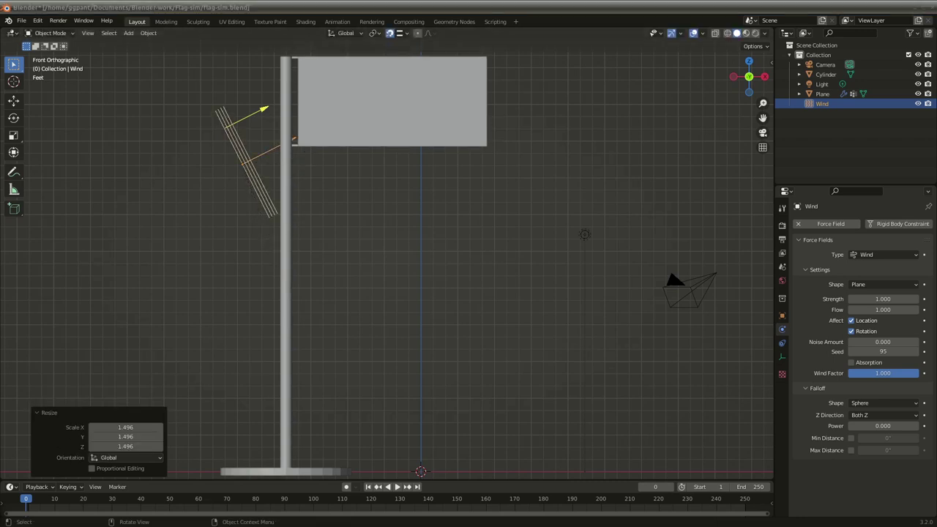
- Test the wind, then select the flag, edit its vertex mass and replay
{"action": "left_click", "coordinate": [396, 487]}
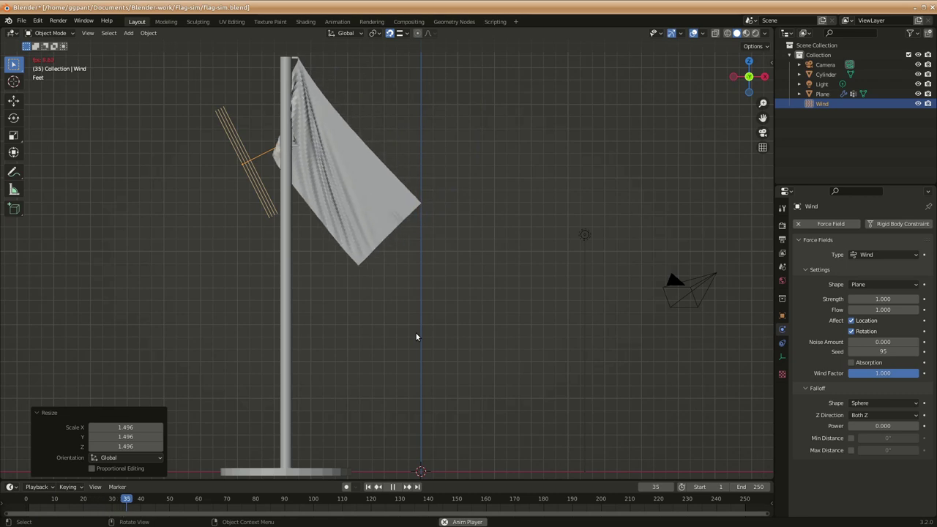
{"action": "key", "text": "Escape"}
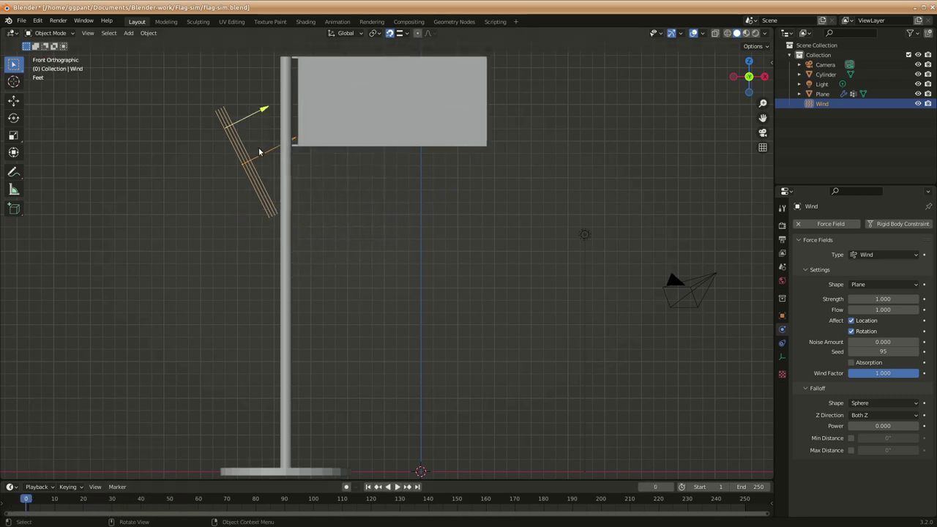
{"action": "left_click", "coordinate": [330, 117]}
{"action": "left_click", "coordinate": [875, 327]}
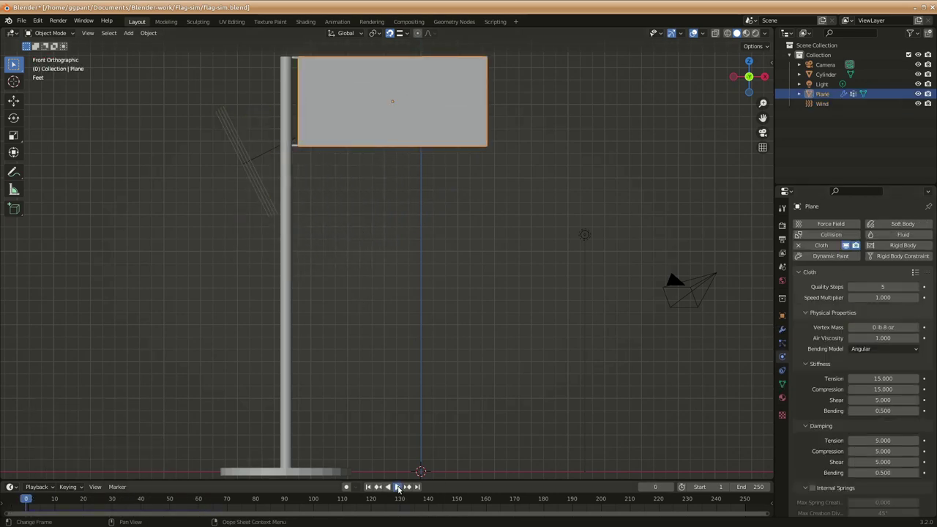
{"action": "left_click", "coordinate": [397, 487]}
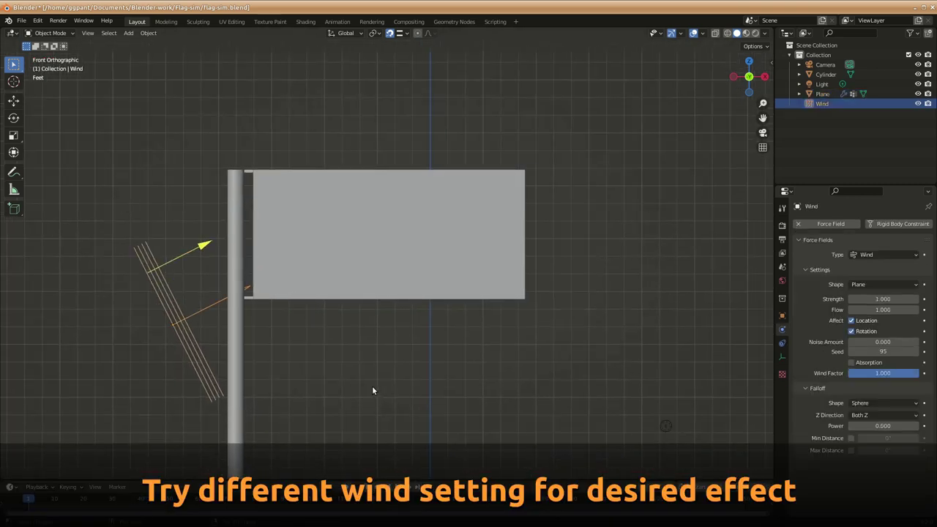
- Increase the wind strength, set flow to 10 and use a Cone falloff shape
{"action": "scroll", "coordinate": [373, 390], "scroll_direction": "up", "scroll_amount": 1}
{"action": "type", "text": "2000"}
{"action": "key", "text": "Return"}
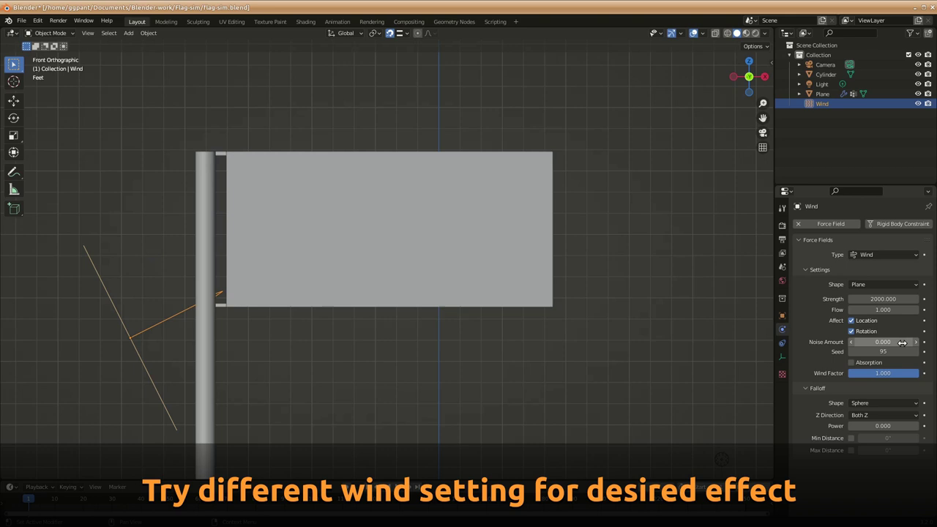
{"action": "left_click", "coordinate": [900, 310]}
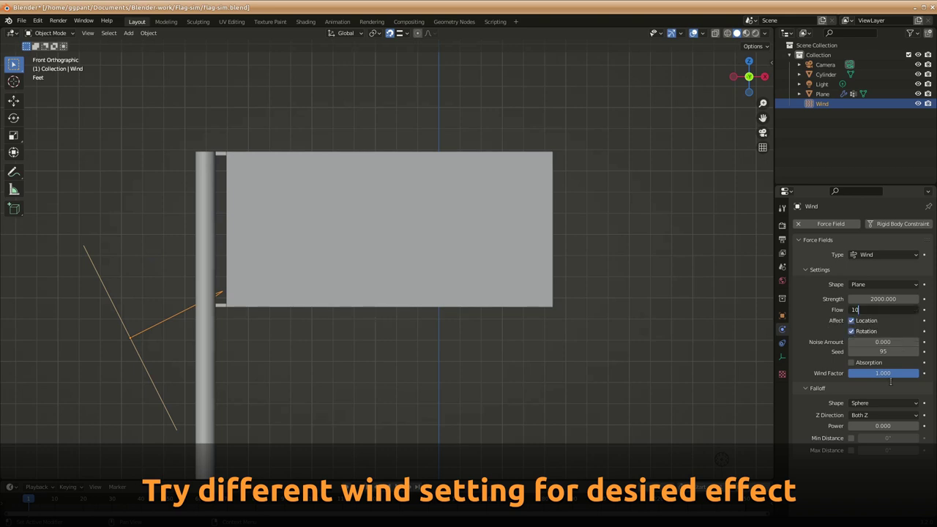
{"action": "left_click", "coordinate": [884, 403]}
{"action": "left_click", "coordinate": [879, 436]}
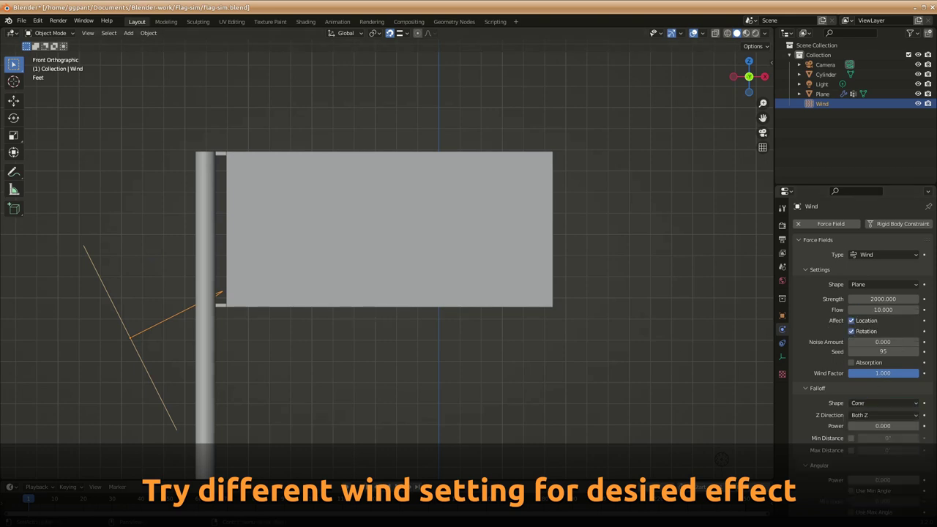
{"action": "key", "text": "space"}
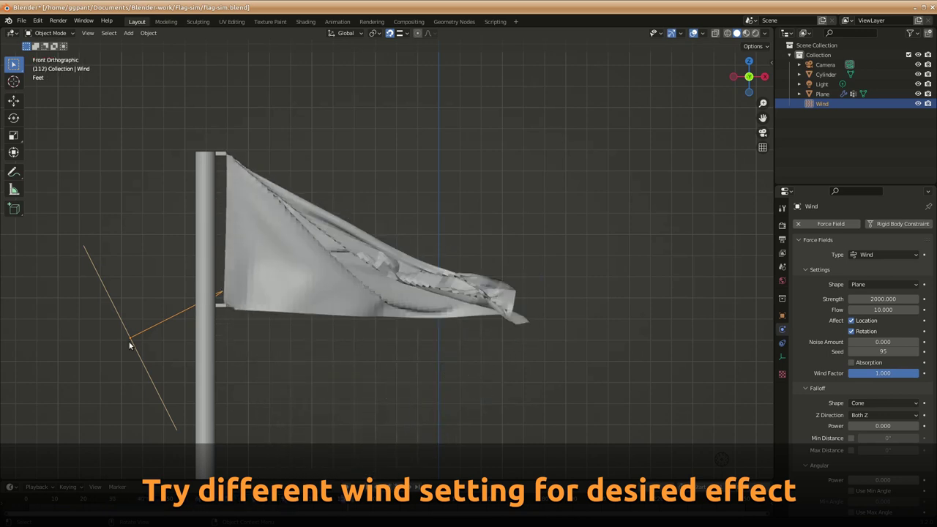
- Reposition the wind object higher beside the pole, replaying to check the flutter
{"action": "key", "text": "g"}
{"action": "left_click", "coordinate": [140, 415]}
{"action": "key", "text": "shift+Left"}
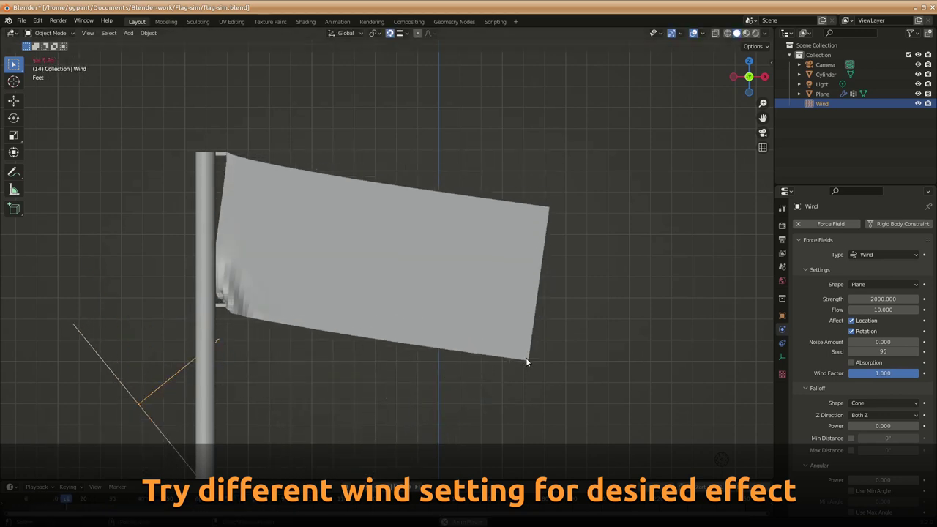
{"action": "key", "text": "Escape"}
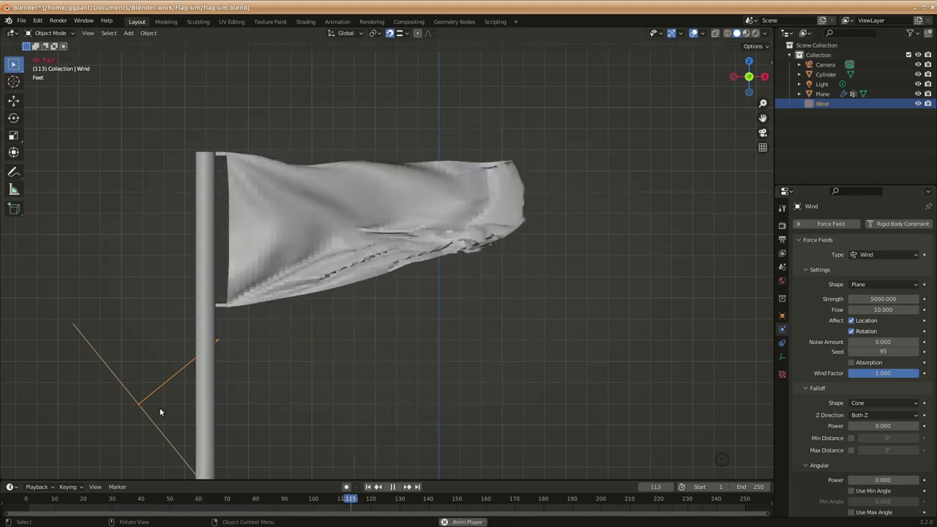
{"action": "key", "text": "space"}
{"action": "left_click", "coordinate": [368, 487]}
{"action": "left_click_drag", "start_coordinate": [138, 404], "coordinate": [137, 287]}
{"action": "key", "text": "space"}
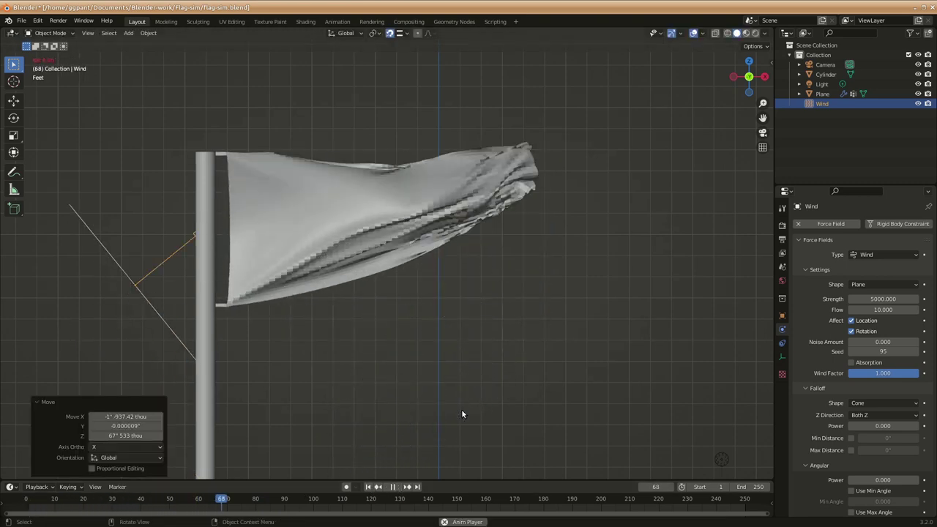
{"action": "key", "text": "space"}
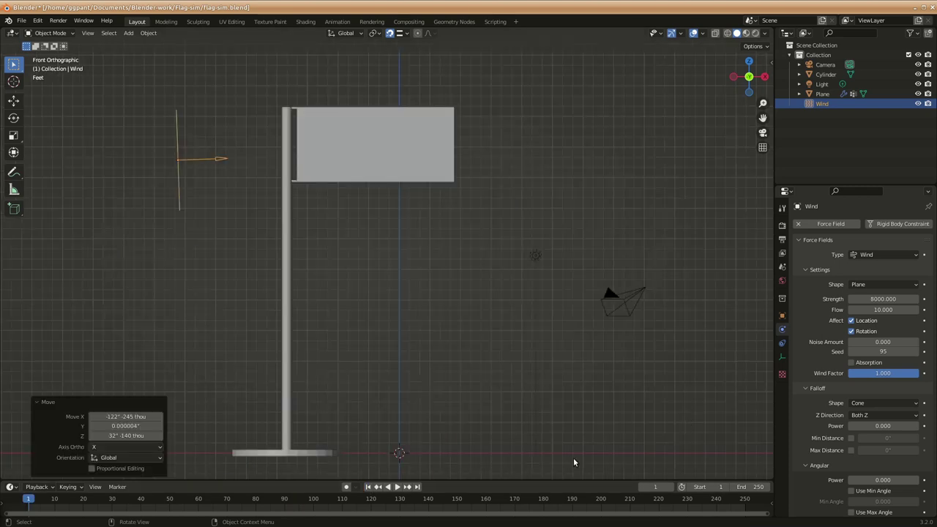
- Play the animation to check the flag fluttering in the wind
{"action": "left_click", "coordinate": [397, 487]}
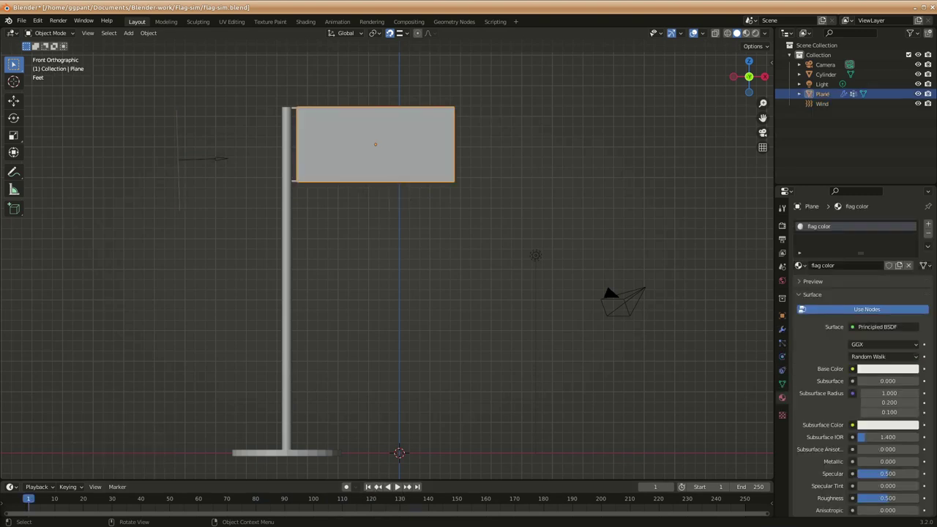
- Save the flag scene's blend file
{"action": "key", "text": "ctrl+s"}
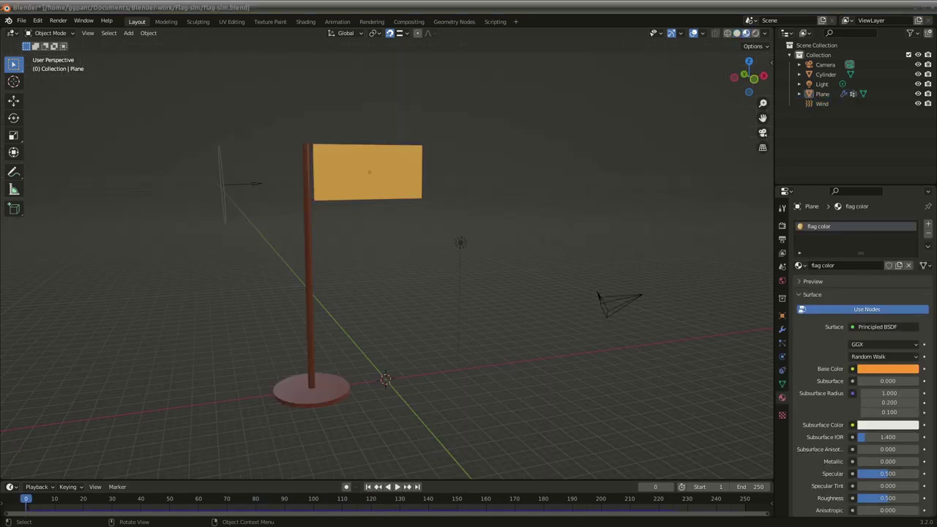